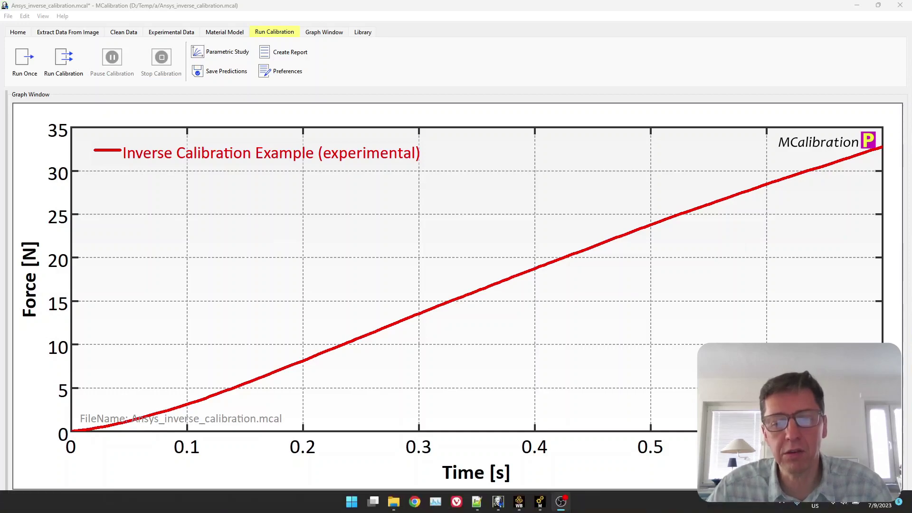
Bring the Ansys Mechanical TensionTest dogbone model window to the front
mouse_move(559, 506)
click(539, 502)
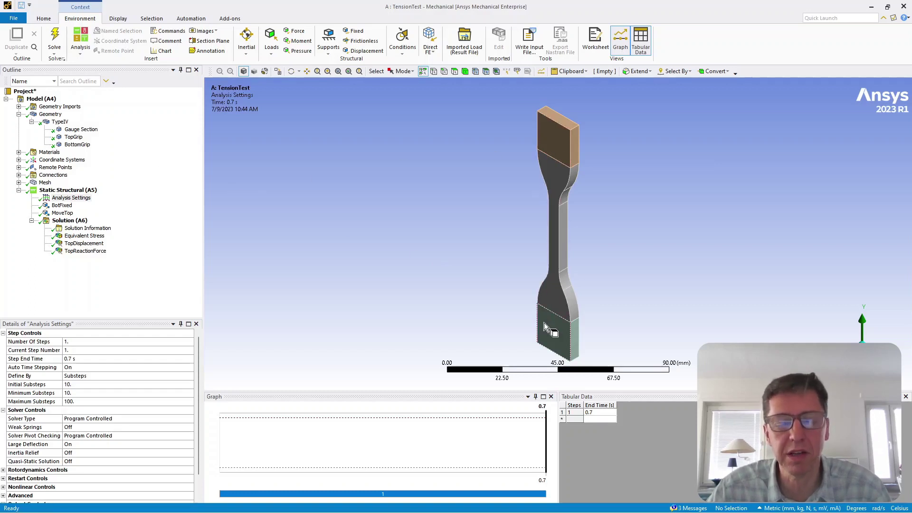
Write out the solver input file from the tension test's Analysis Settings
click(71, 198)
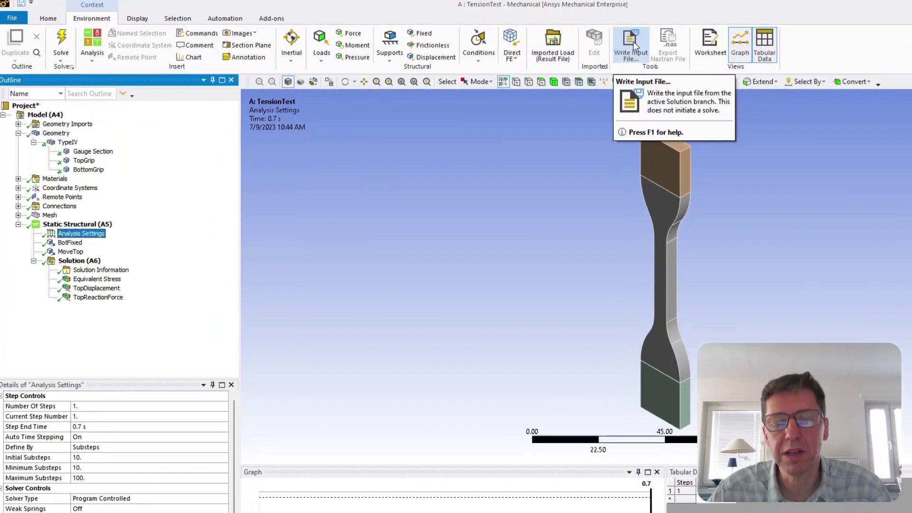
click(633, 41)
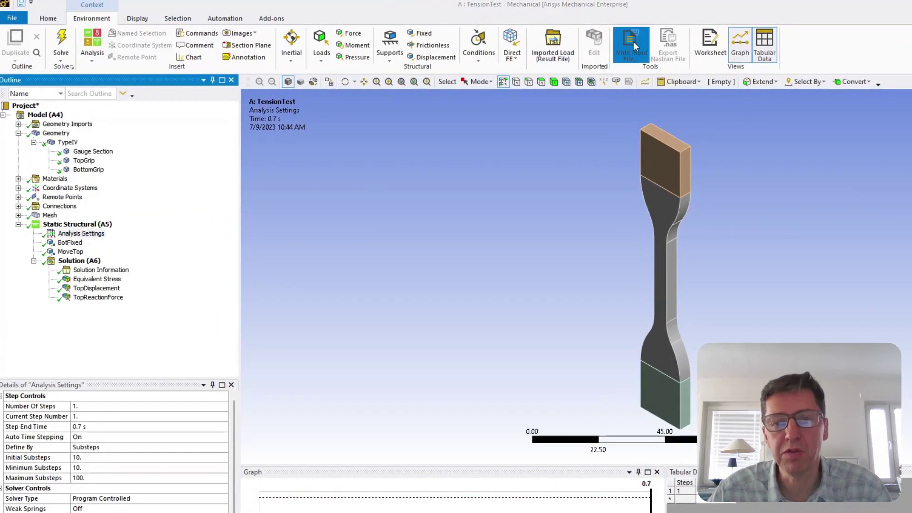
key(Escape)
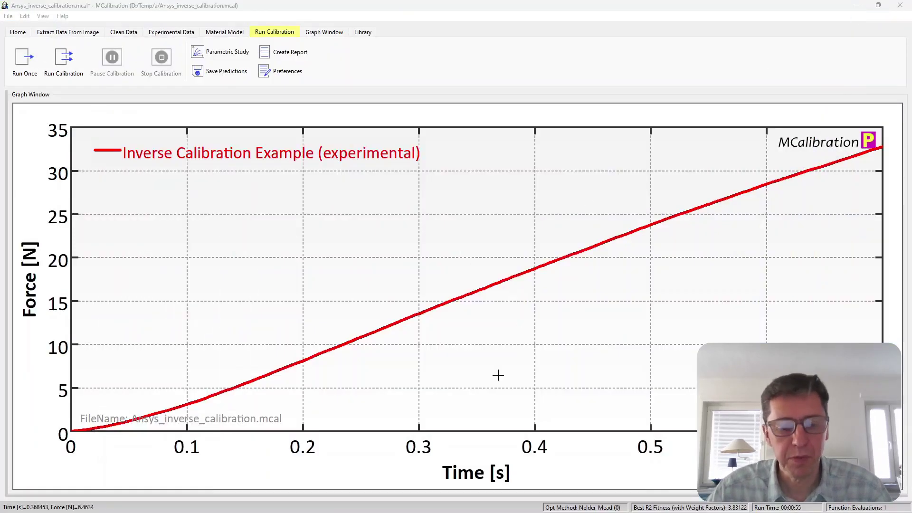
Show tension.dat in Notepad++ and select the lines making materials 1–3 read mcal_material.inp
mouse_move(386, 503)
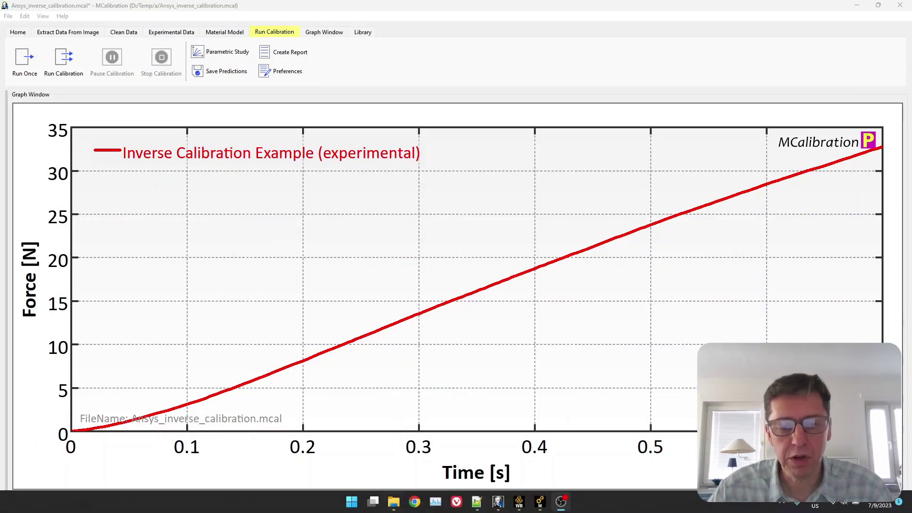
click(477, 503)
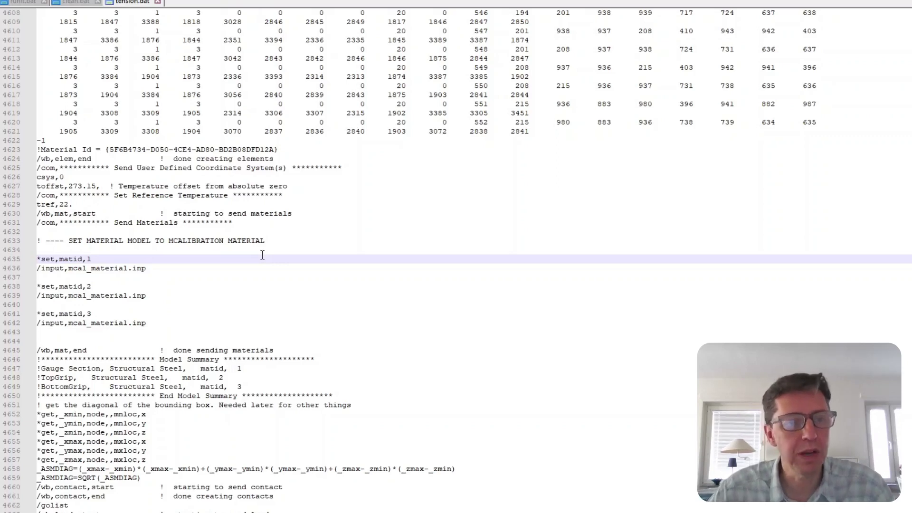
key(shift+Down)
key(shift+Down)
key(shift+Down)
key(shift+Down)
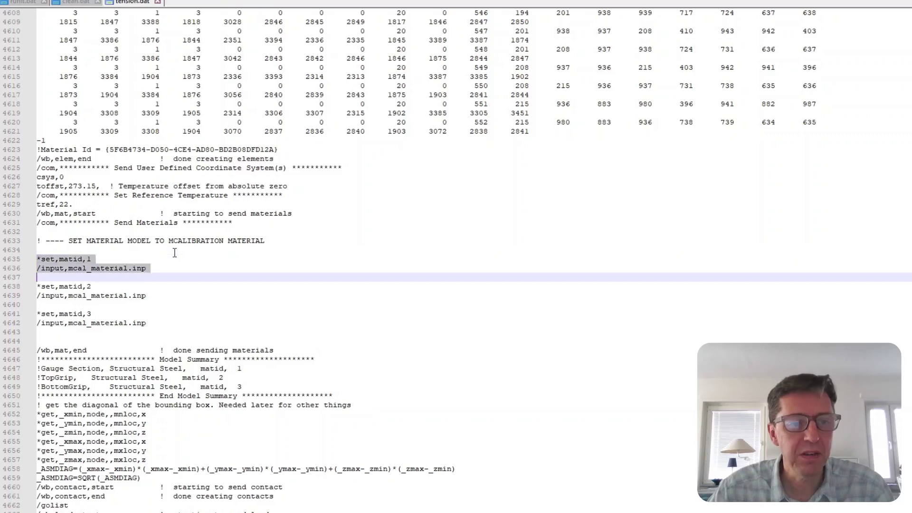
key(shift+Down)
key(shift+Down)
key(shift+Down)
key(shift+Down)
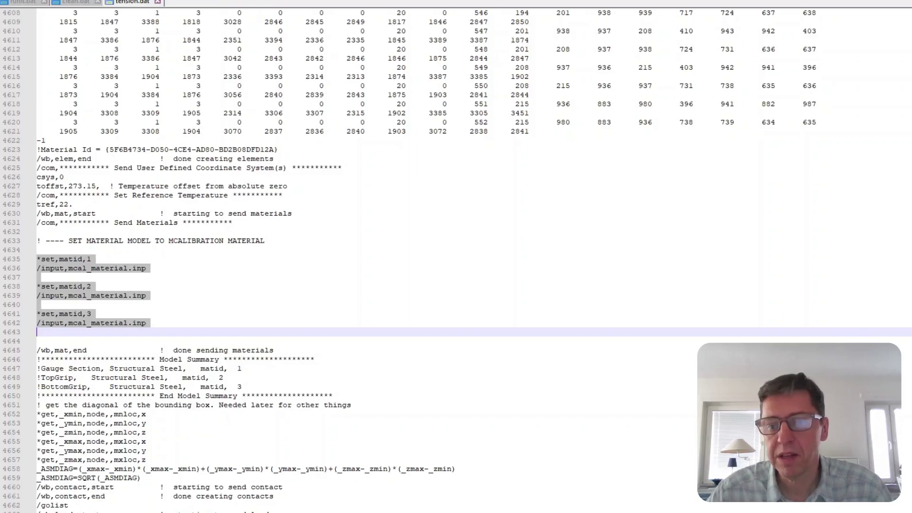
Select the SAVE DATA FOR MCALIBRATION block, ending at *cfclose, in tension.dat
scroll(427, 256, down, 20)
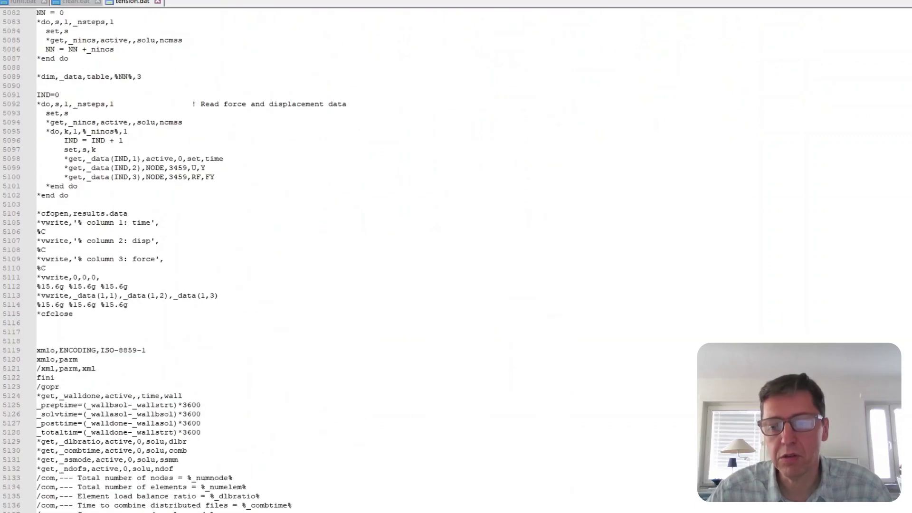
scroll(551, 363, up, 5)
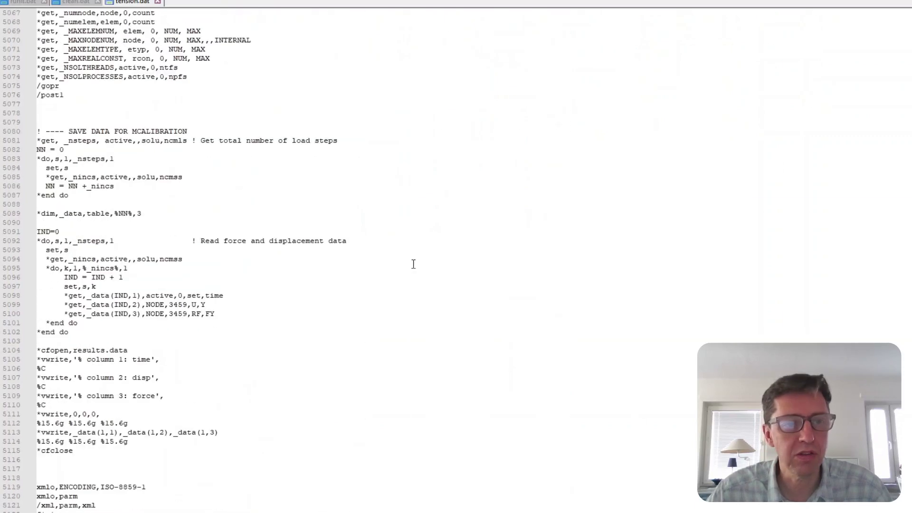
click(260, 114)
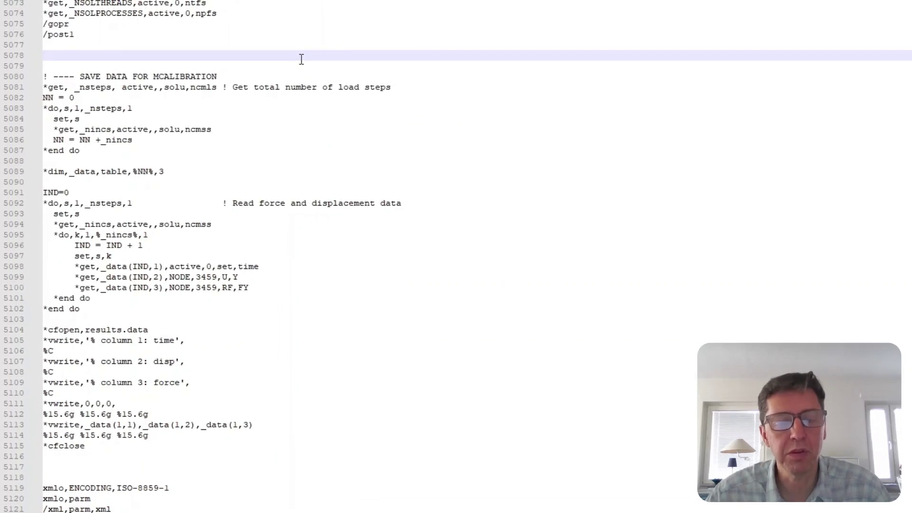
key(Down)
key(Down)
key(shift+Down)
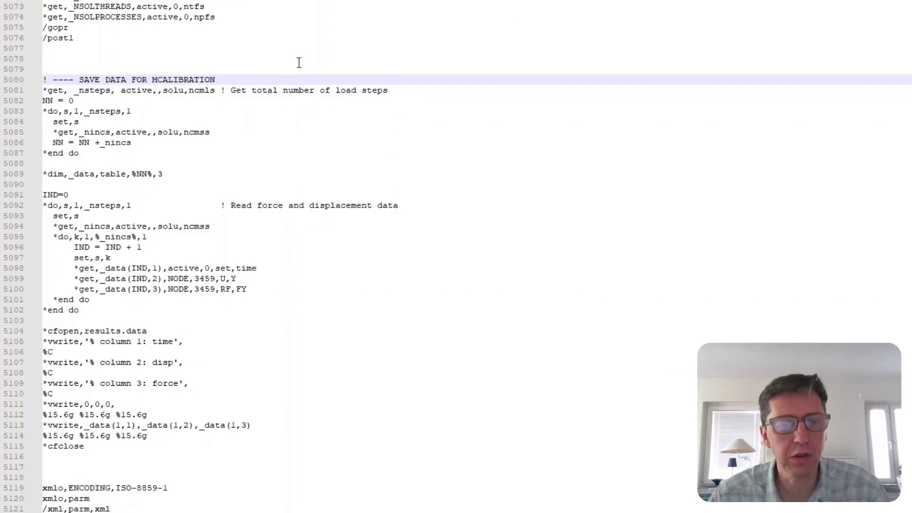
key(shift+Down)
key(shift+Down)
key(shift+Down)
key(shift+Down)
key(shift+Down)
key(shift+Down)
key(shift+Down)
key(shift+Down)
key(shift+Down)
key(shift+Down)
key(shift+Down)
key(shift+Down)
key(shift+Down)
key(shift+Down)
key(shift+Down)
key(shift+Down)
key(shift+Down)
key(shift+Down)
key(shift+Down)
key(shift+Down)
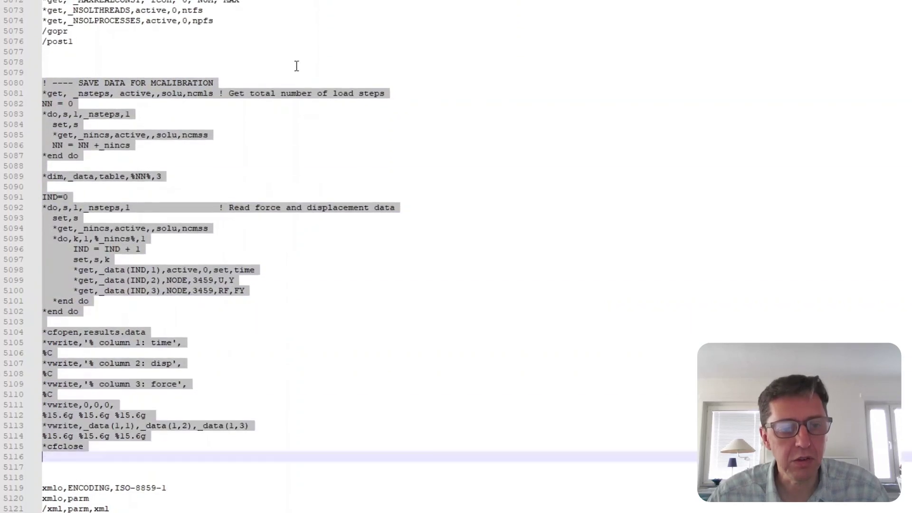
key(shift+Up)
key(shift+Up)
key(shift+Up)
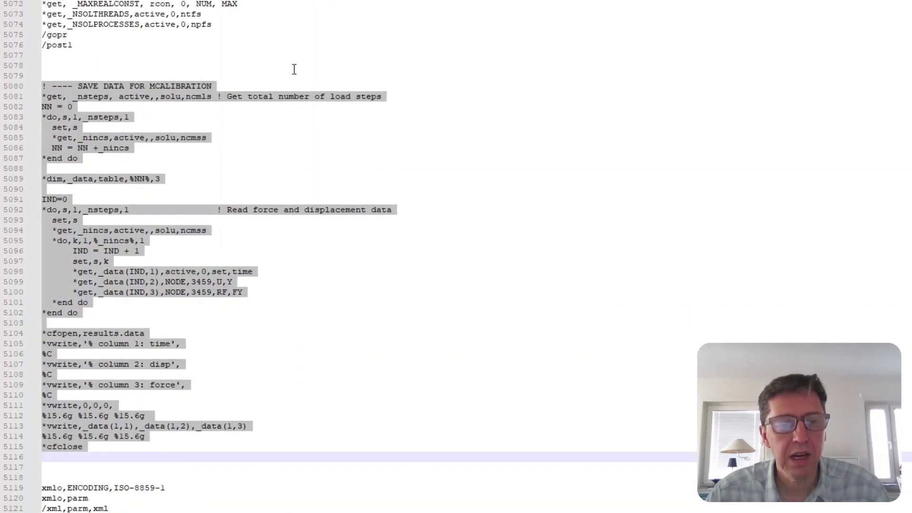
click(540, 153)
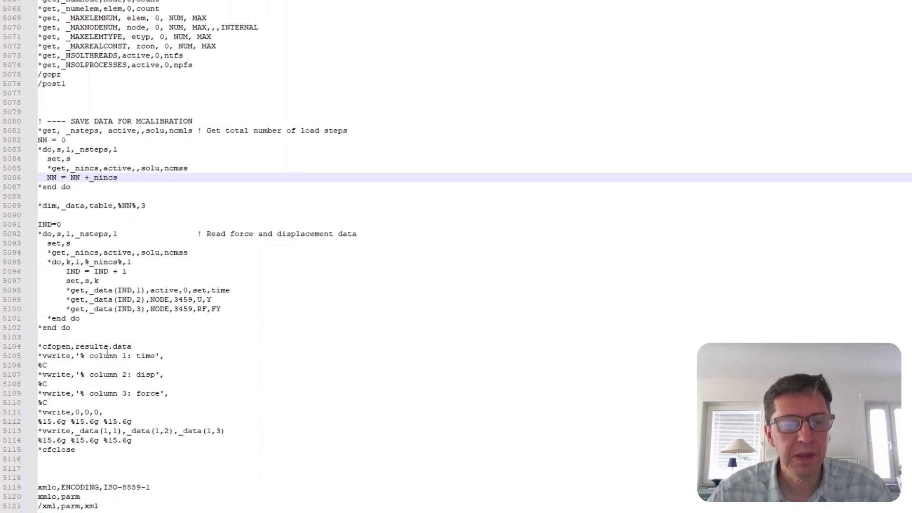
Highlight the results.data output file name, then return to MCalibration
drag(71, 346, 141, 347)
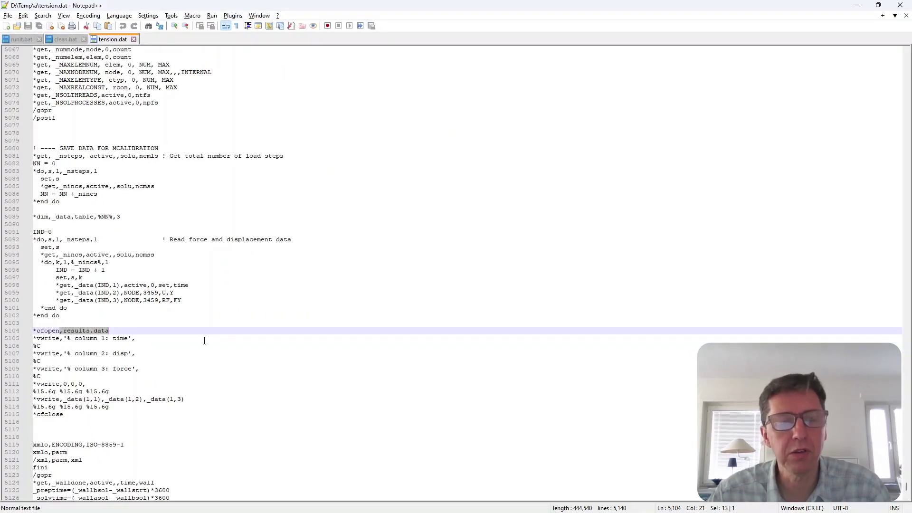
click(242, 338)
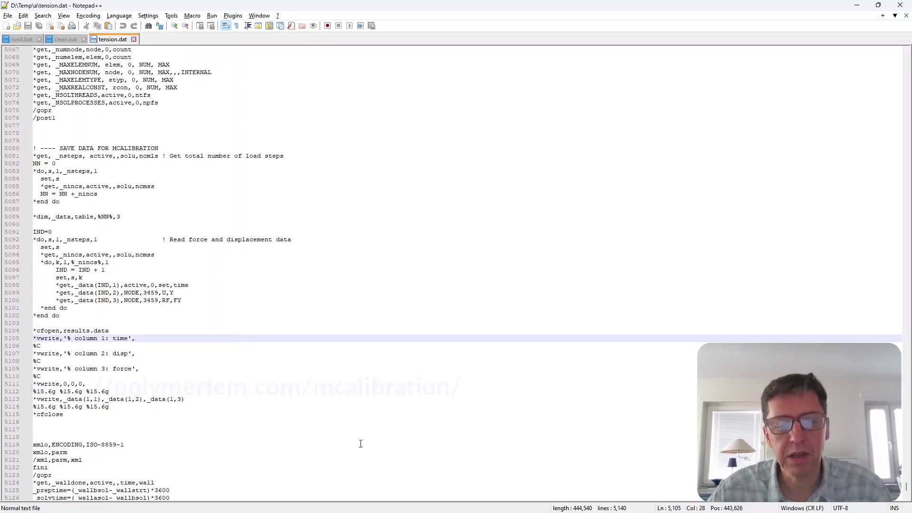
click(497, 503)
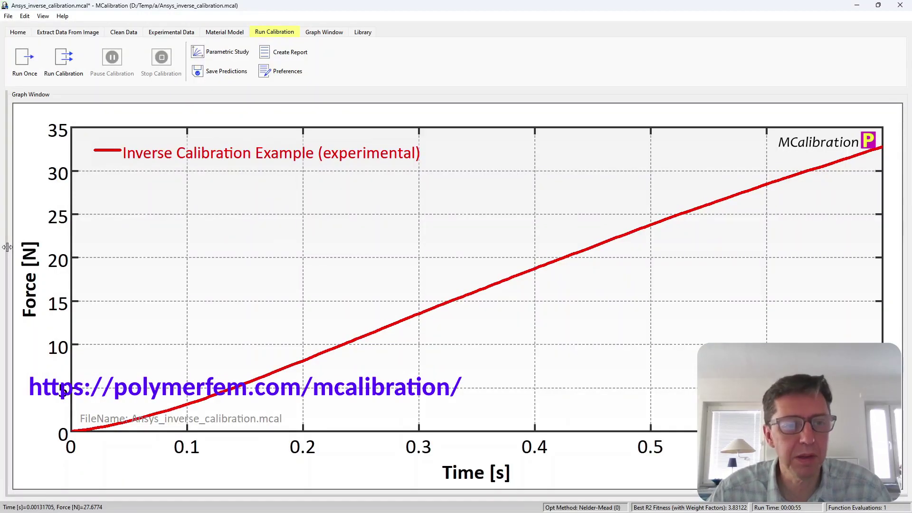
Expand the load case and run output panels and inspect the material input file field
drag(7, 247, 262, 297)
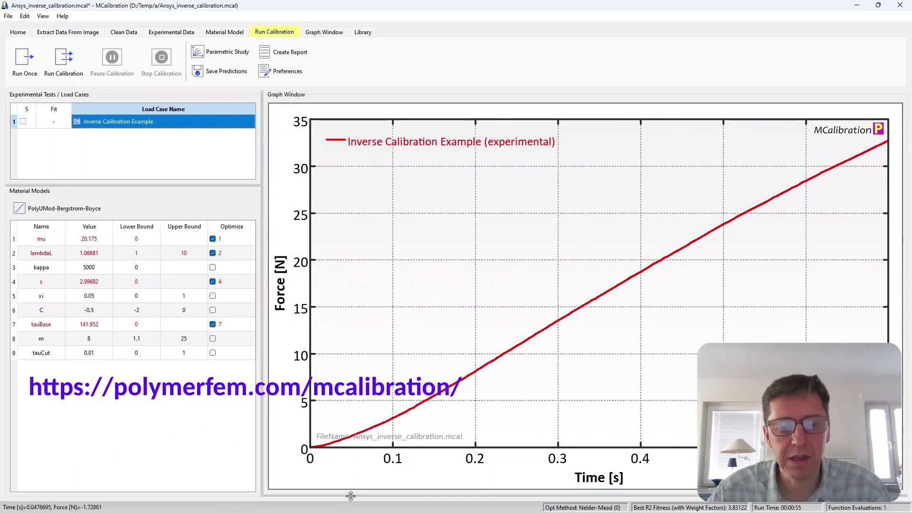
drag(350, 496, 376, 357)
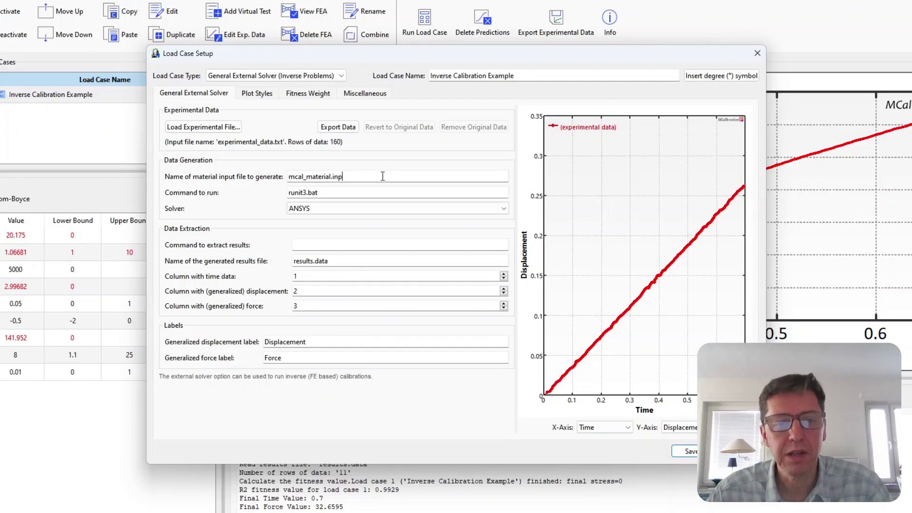
click(383, 176)
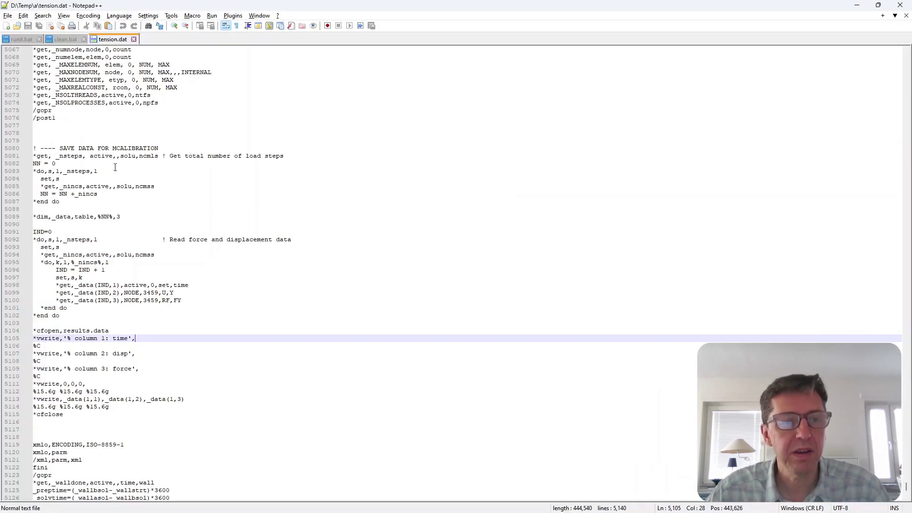
Search tension.dat for 'mcal' through to the material input block near line 4633
click(280, 203)
key(ctrl+f)
text(mcal)
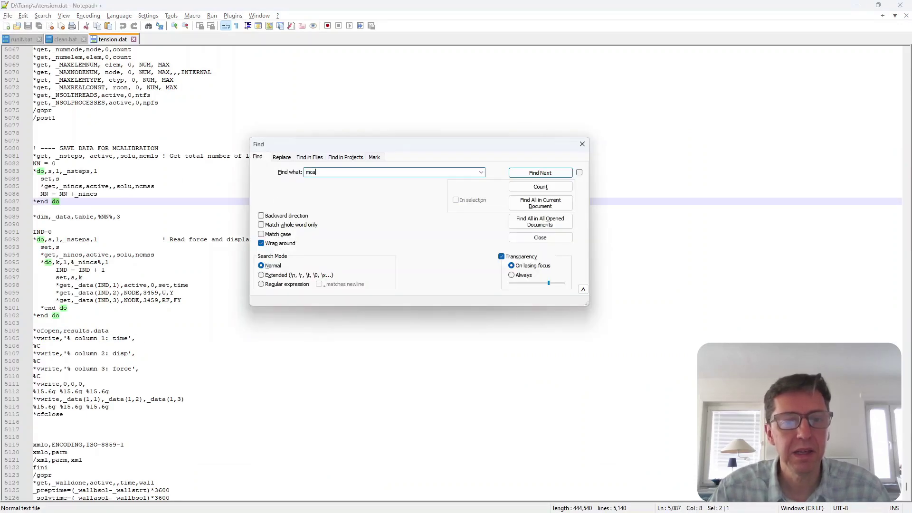
key(Return)
key(Return)
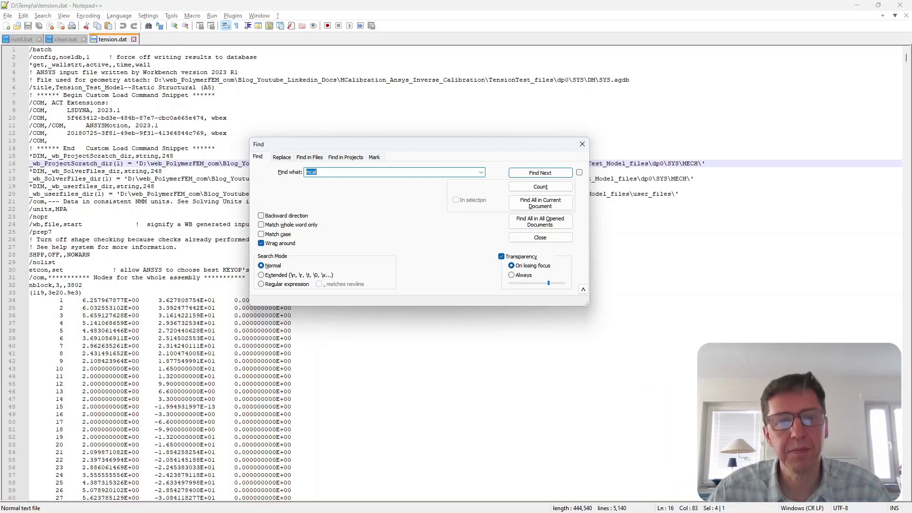
click(548, 171)
click(549, 172)
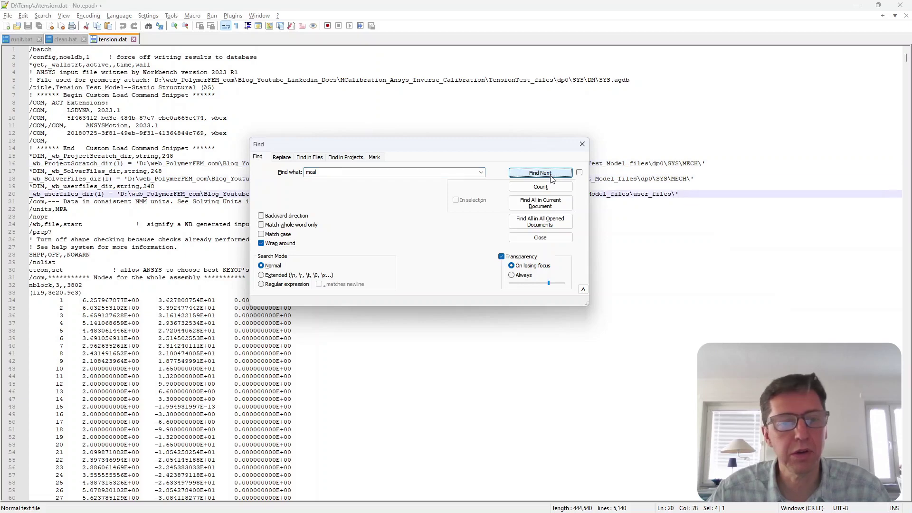
click(551, 173)
key(Escape)
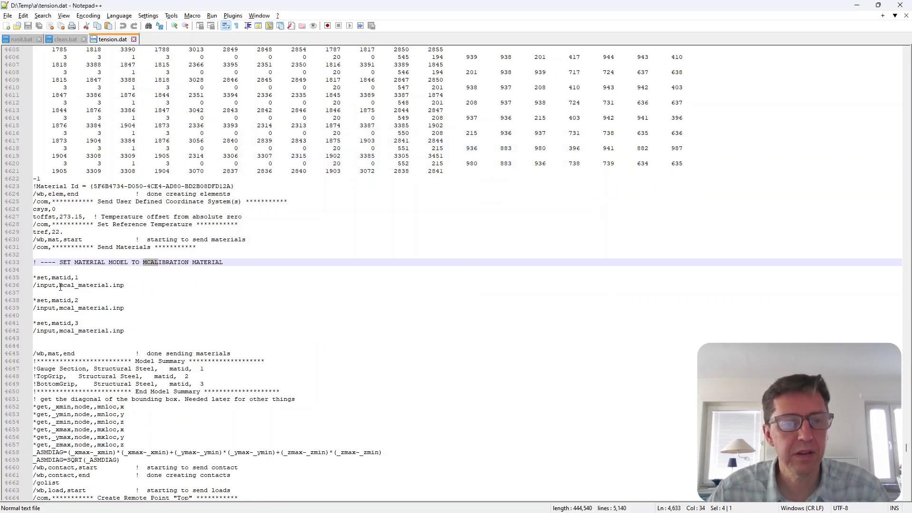
Highlight mcal_material.inp on line 4636, then switch to Ansys Mechanical
drag(59, 285, 133, 284)
click(167, 311)
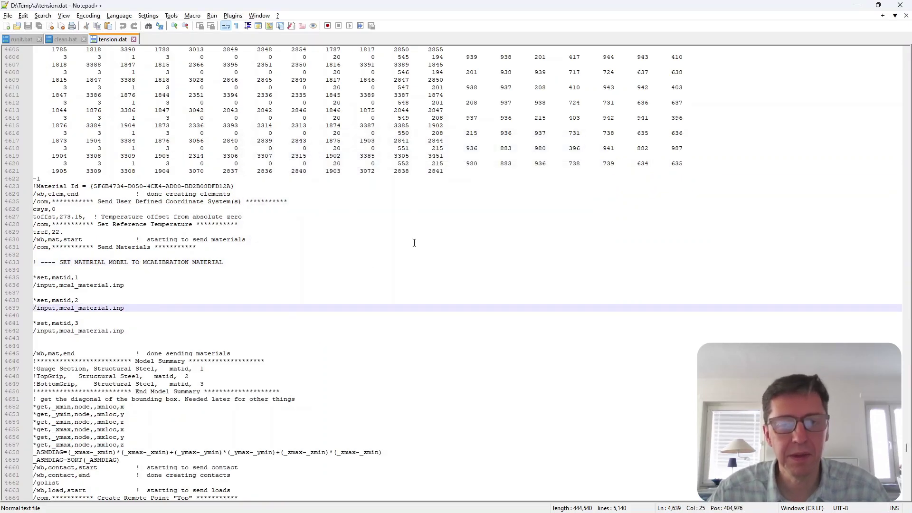
key(alt+Tab)
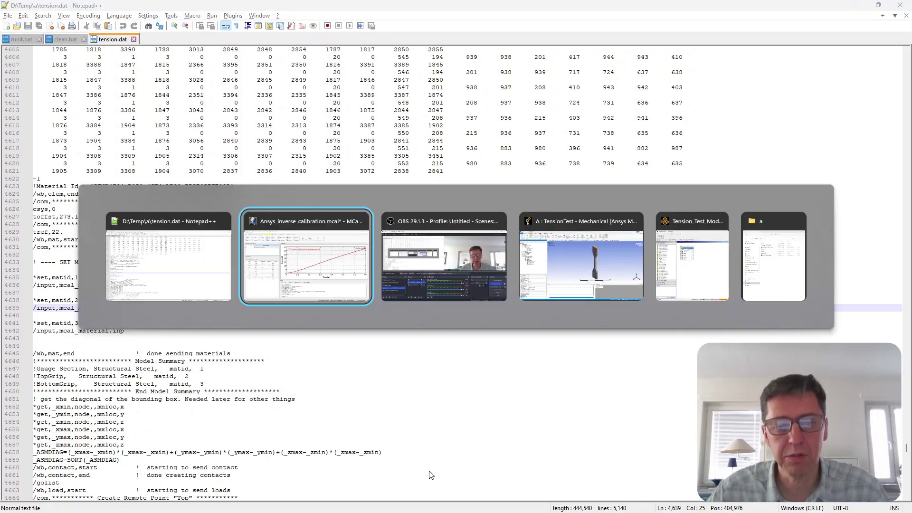
key(alt+Tab)
key(alt+Tab)
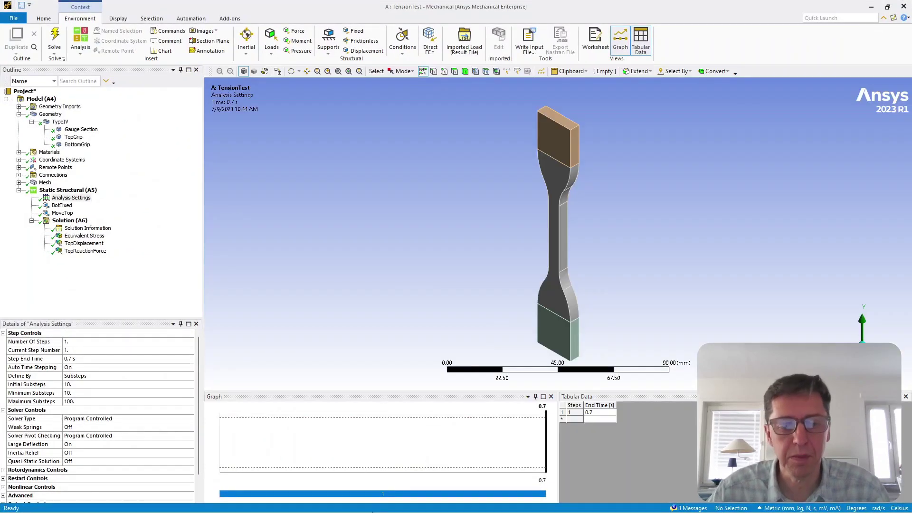
Select the runit3.bat command in Load Case Setup and open D:\Temp\a in File Explorer
click(497, 502)
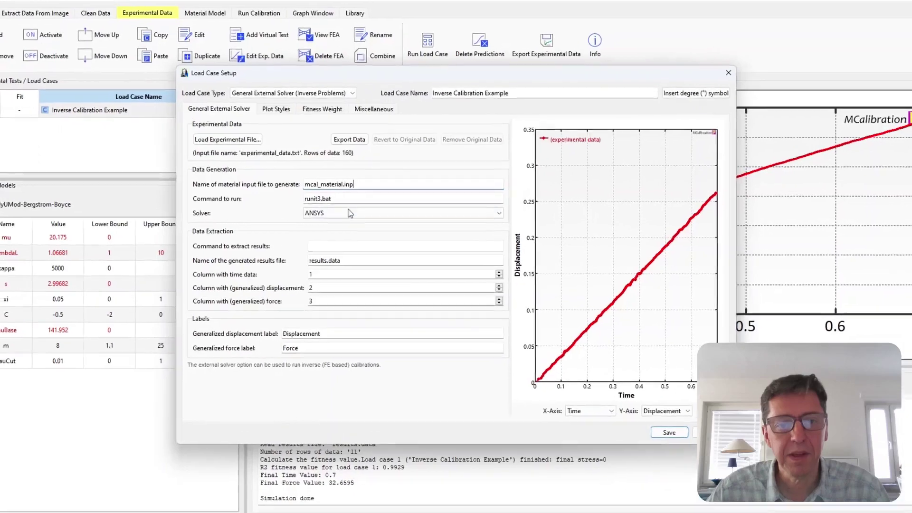
click(351, 203)
drag(319, 188, 239, 195)
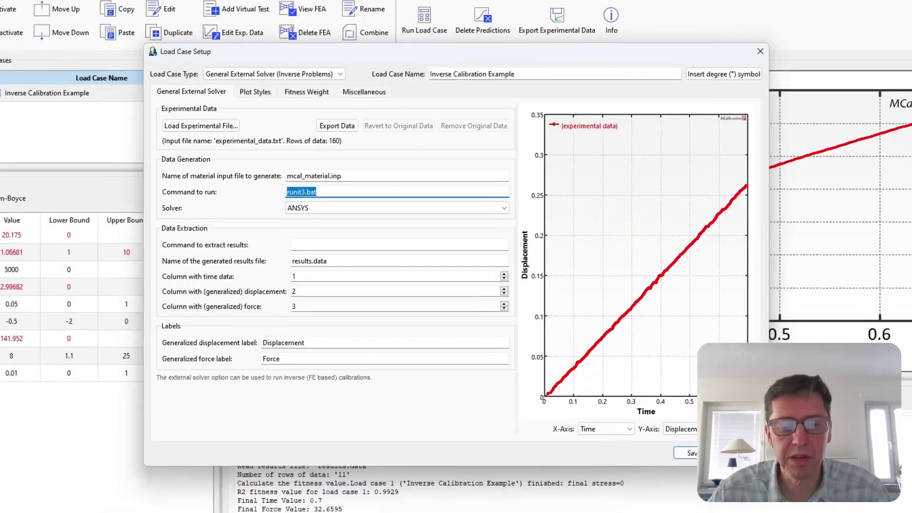
key(super+e)
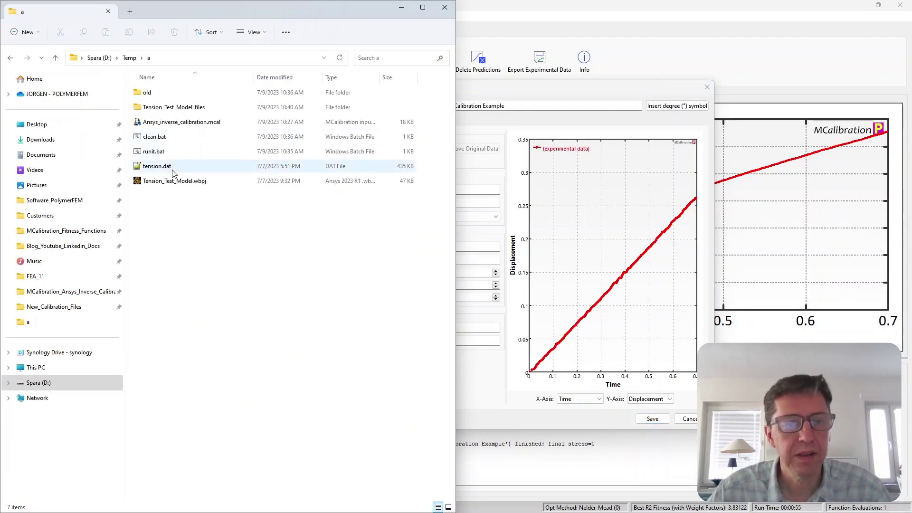
Open runit.bat from D:\Temp\a with Edit with Notepad++
click(160, 157)
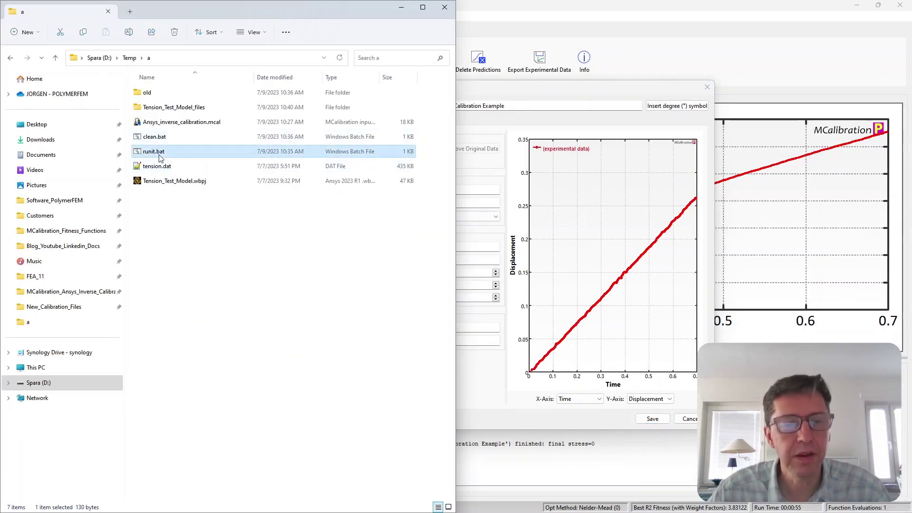
right_click(160, 156)
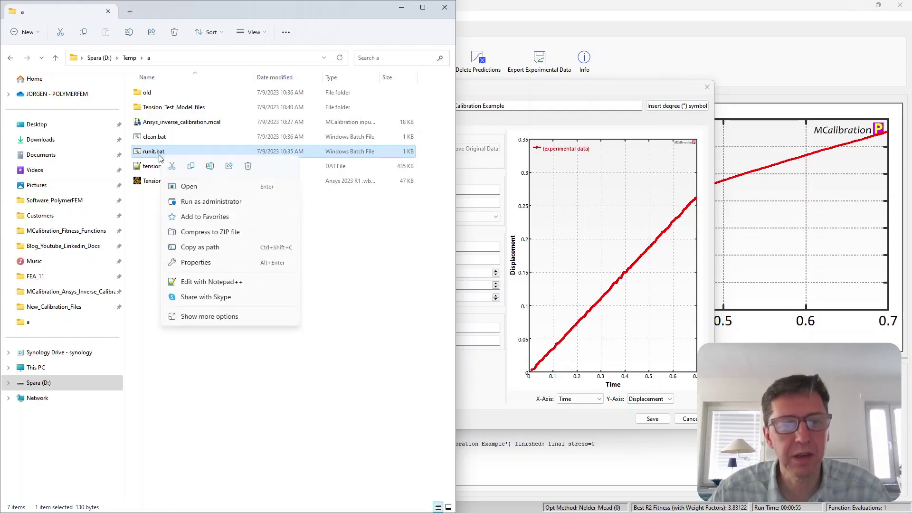
click(225, 283)
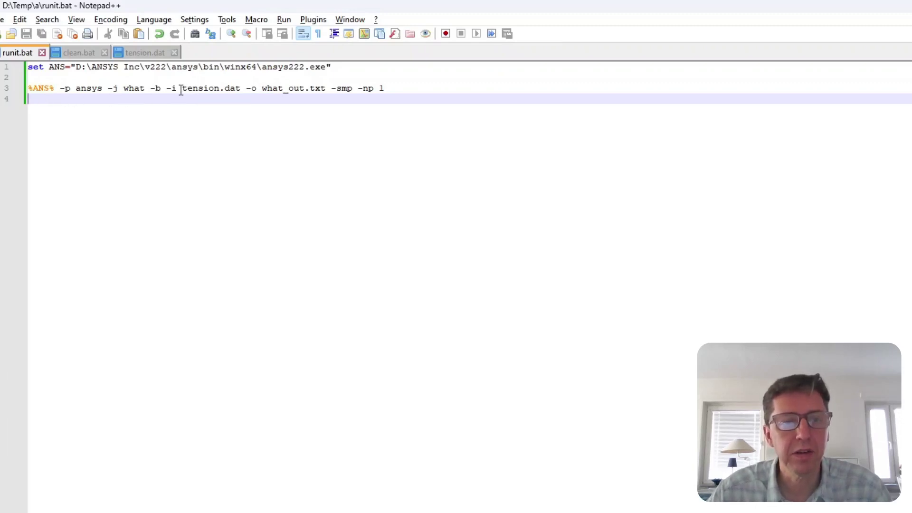
Highlight tension.dat in runit.bat's ansys222.exe command on line 3
drag(181, 89, 241, 89)
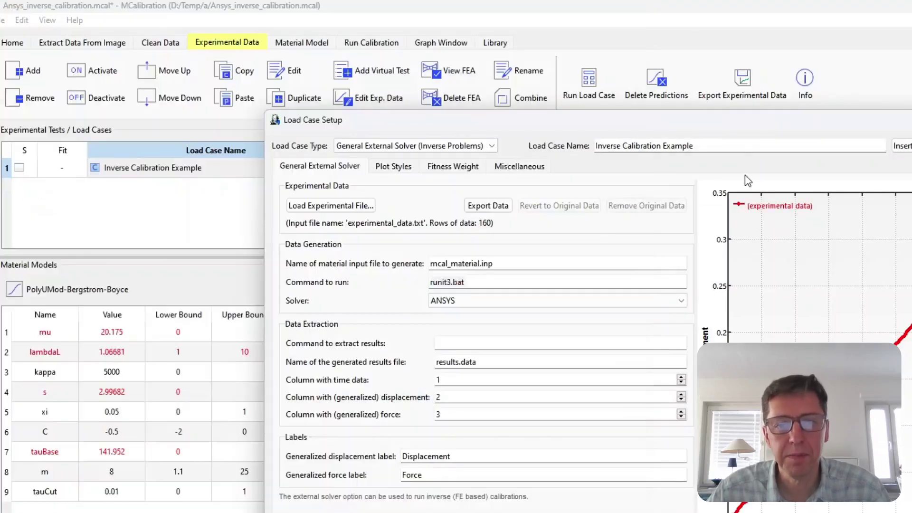
Change Command to run from runit3.bat to runit.bat and save the load case settings
key(Tab)
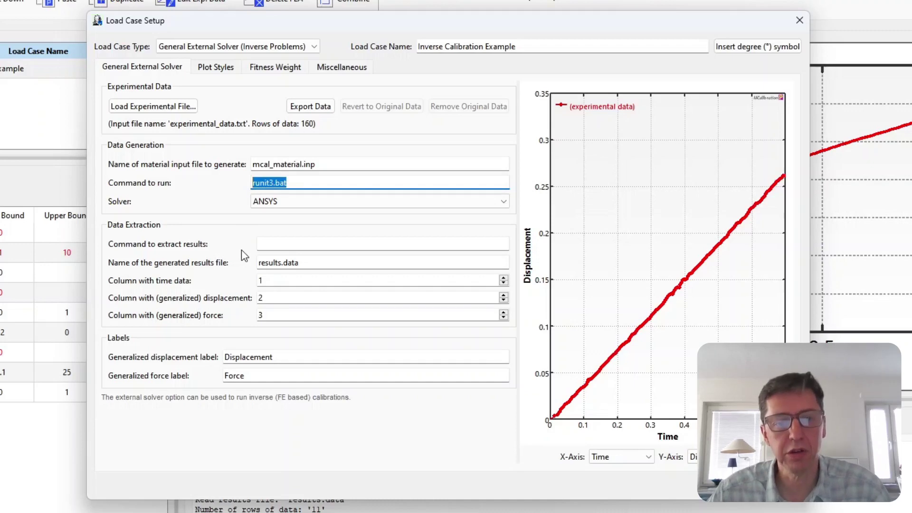
click(269, 183)
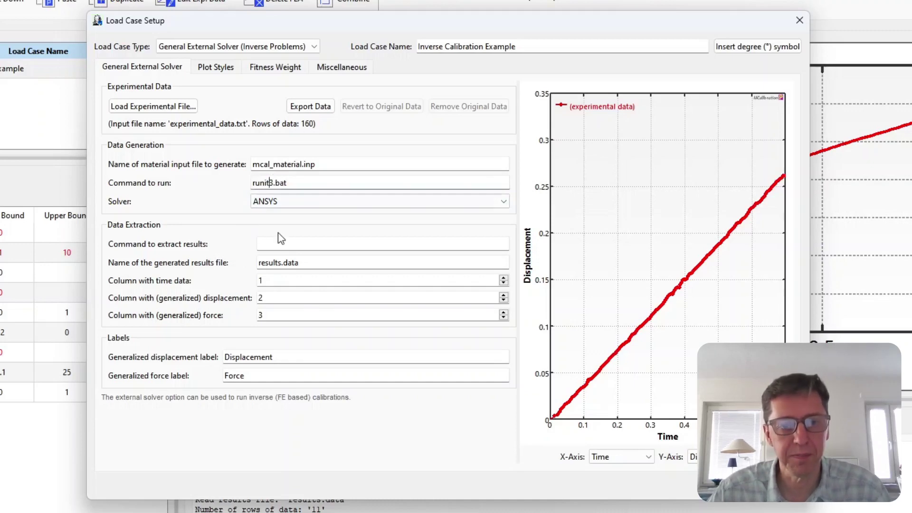
key(shift+Right)
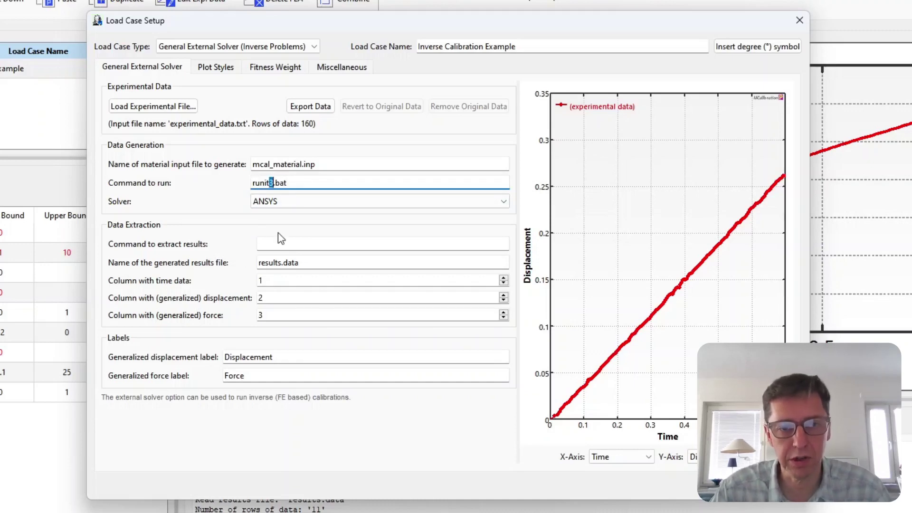
key(Delete)
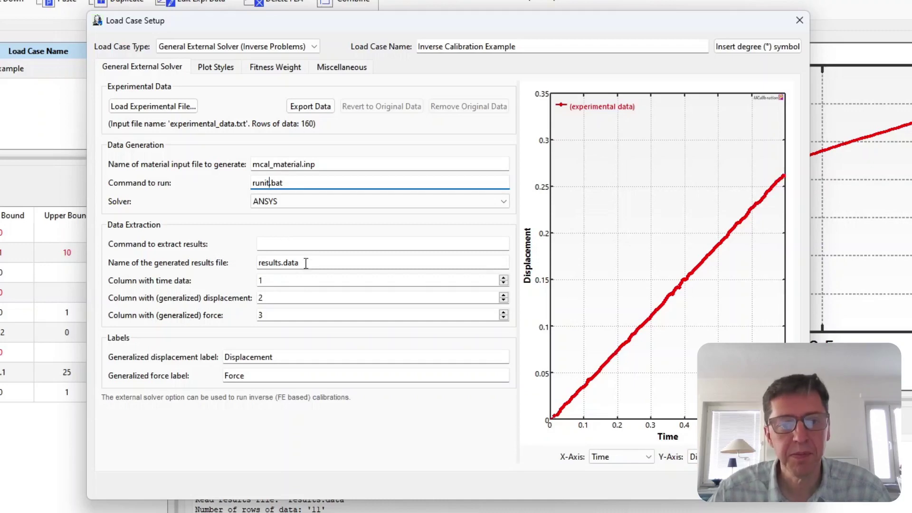
drag(309, 262, 226, 257)
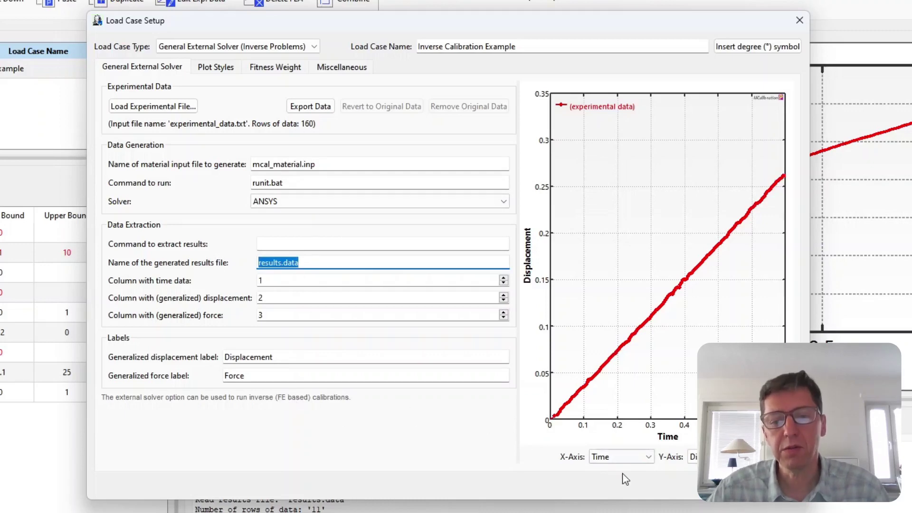
click(721, 485)
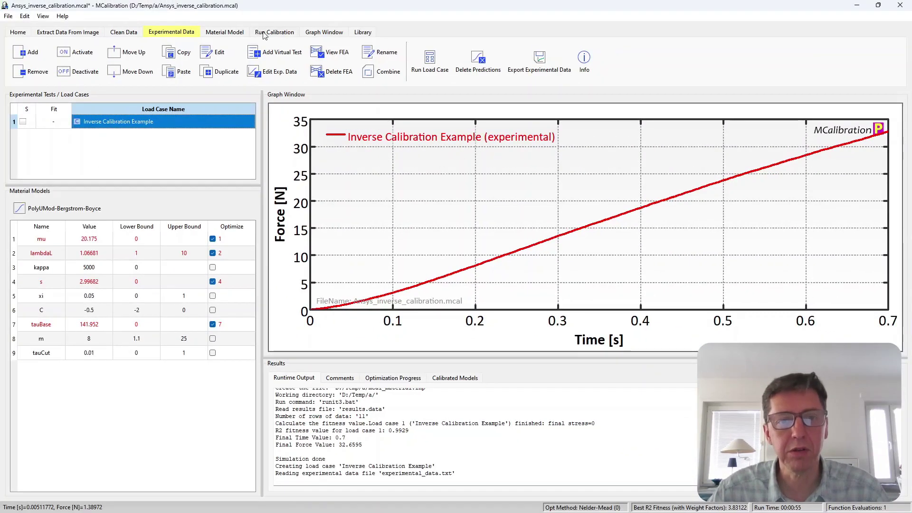
click(274, 32)
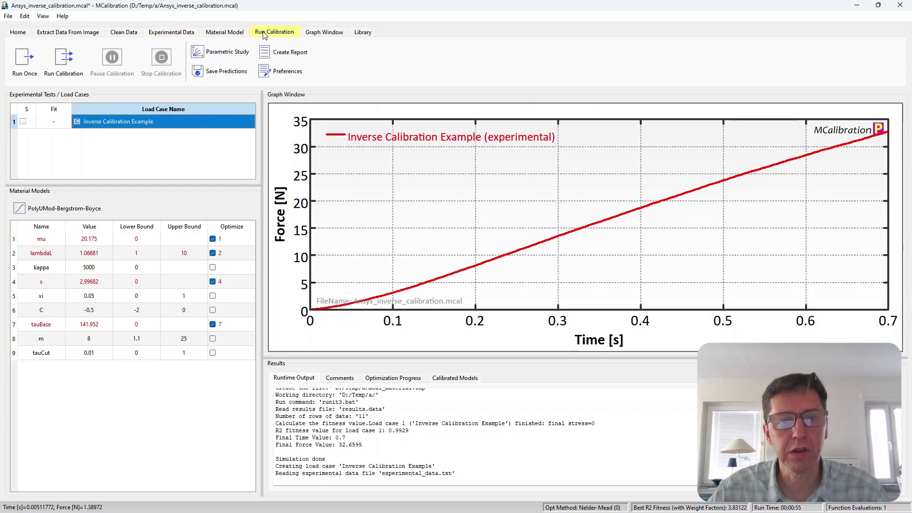
Run the ANSYS load case simulation once to compare its prediction curve with the experimental data
click(21, 66)
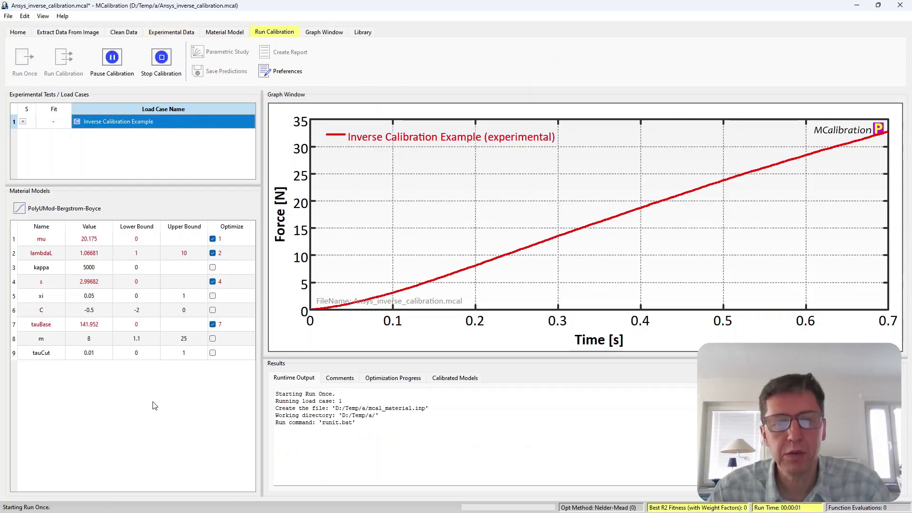